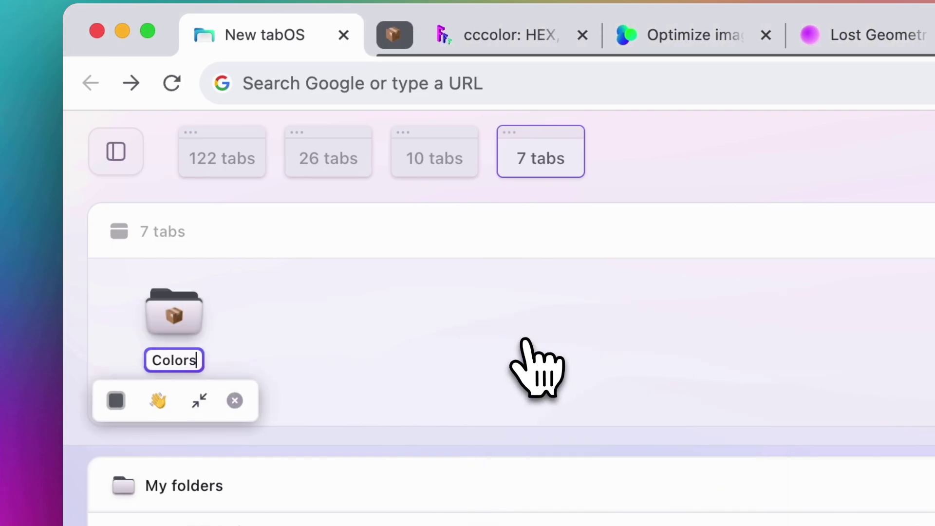
Name the tab group Colors and check off the three to-dos
key(Return)
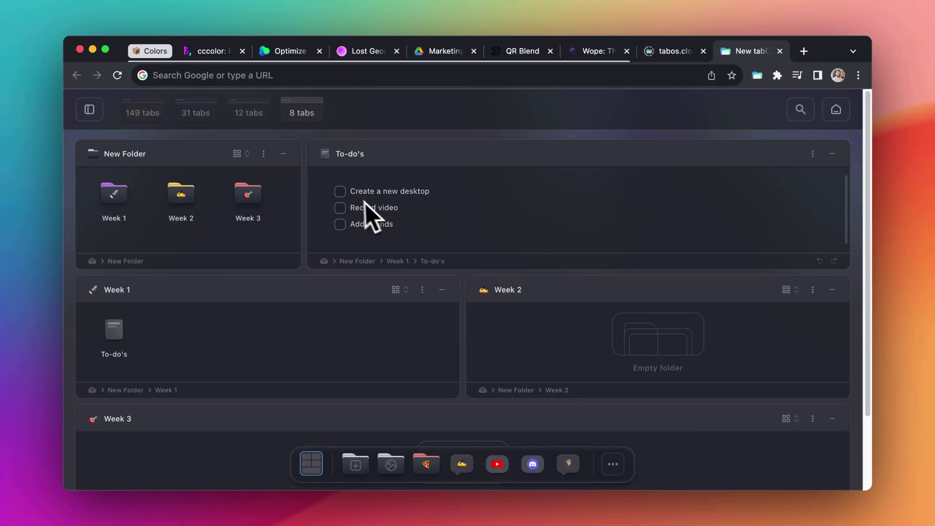
click(340, 191)
click(340, 208)
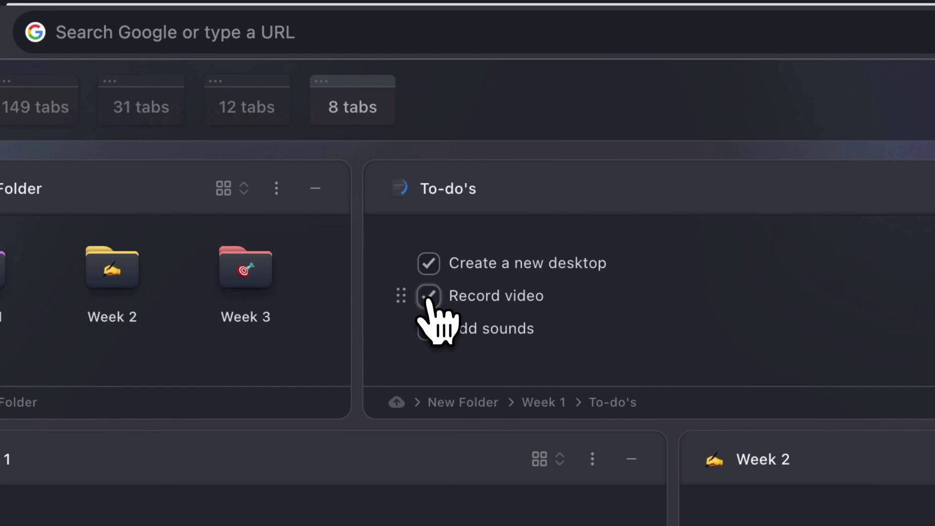
click(430, 331)
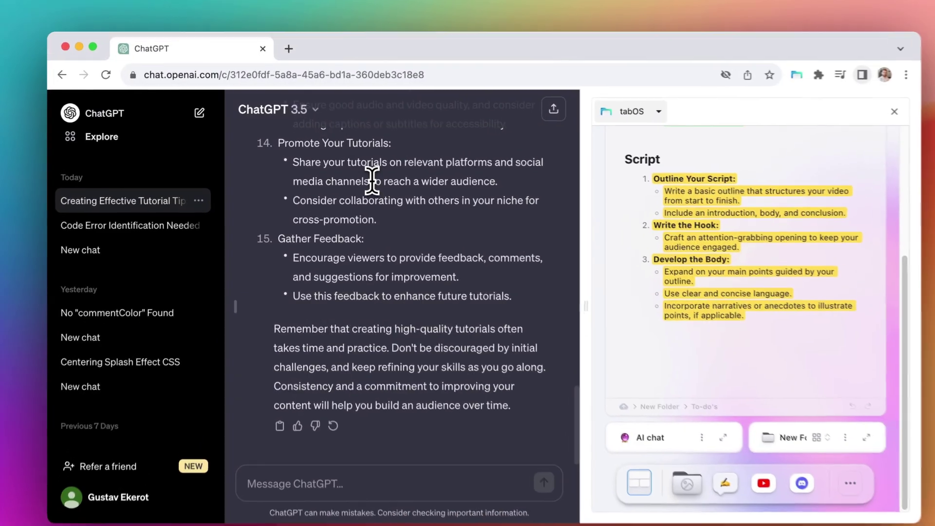
Copy the sharing-tutorials and viewer-feedback ChatGPT bullets into the Script note
triple_click(373, 182)
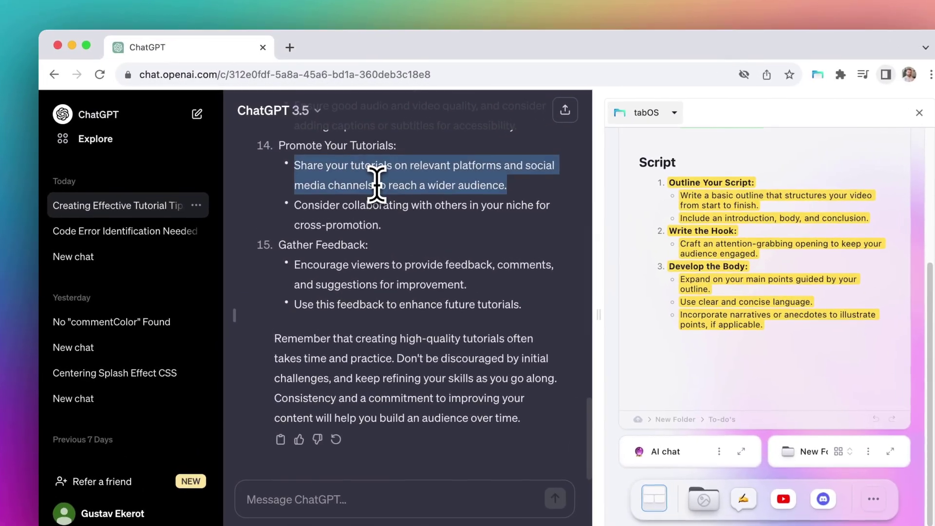
key(ctrl+c)
click(640, 321)
key(ctrl+v)
triple_click(395, 252)
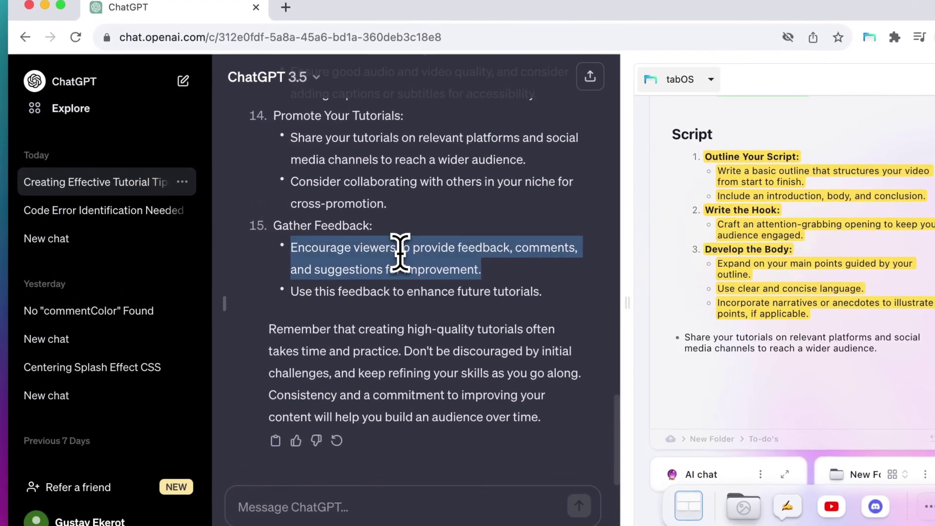
key(ctrl+c)
click(675, 343)
key(ctrl+v)
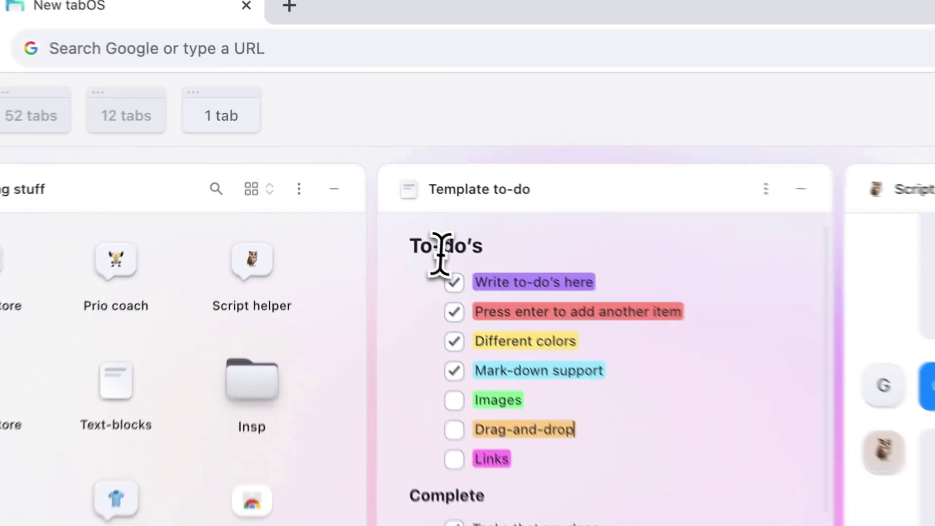
Make the To-do title a Heading 1 and create the new desktop tabOS to-do
triple_click(440, 250)
click(449, 209)
click(471, 315)
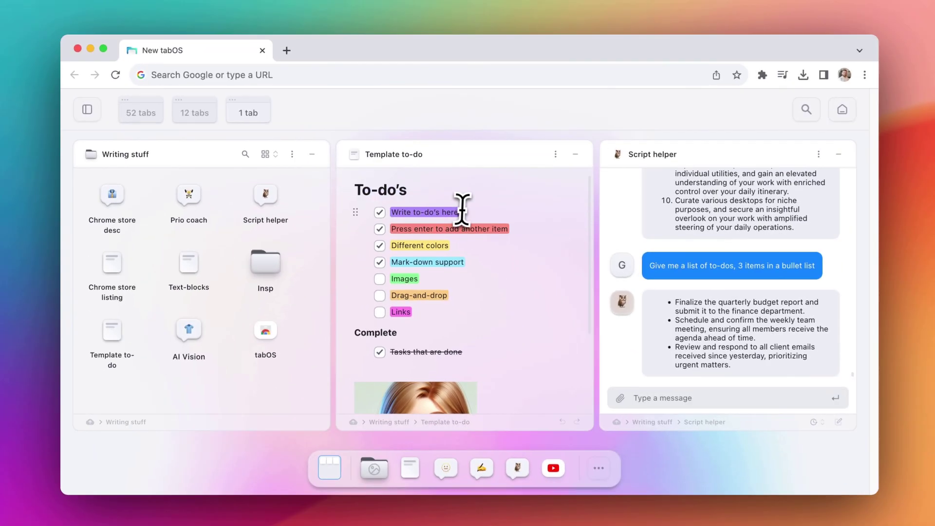
triple_click(664, 224)
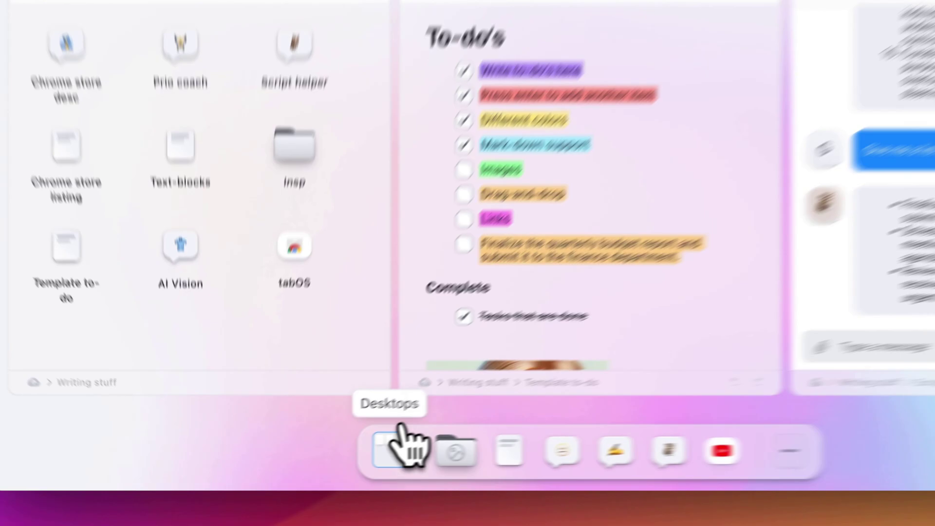
click(464, 433)
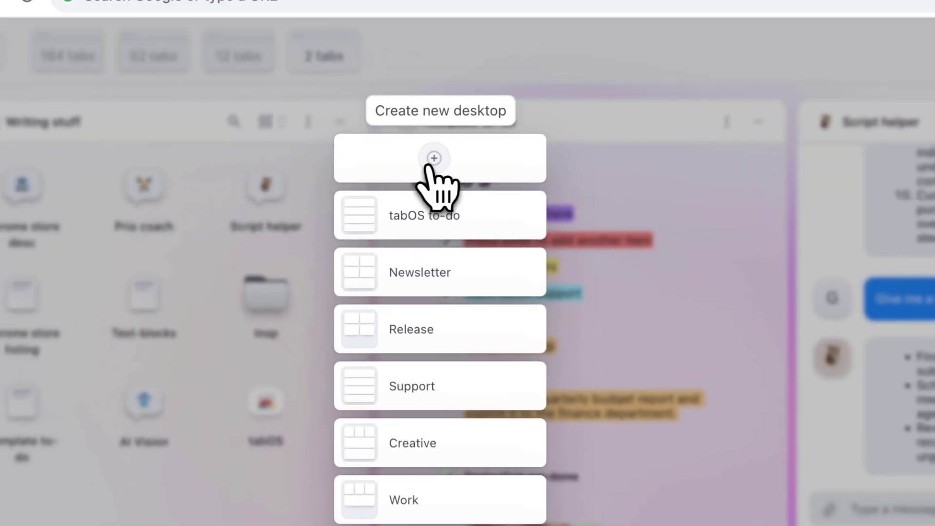
click(431, 165)
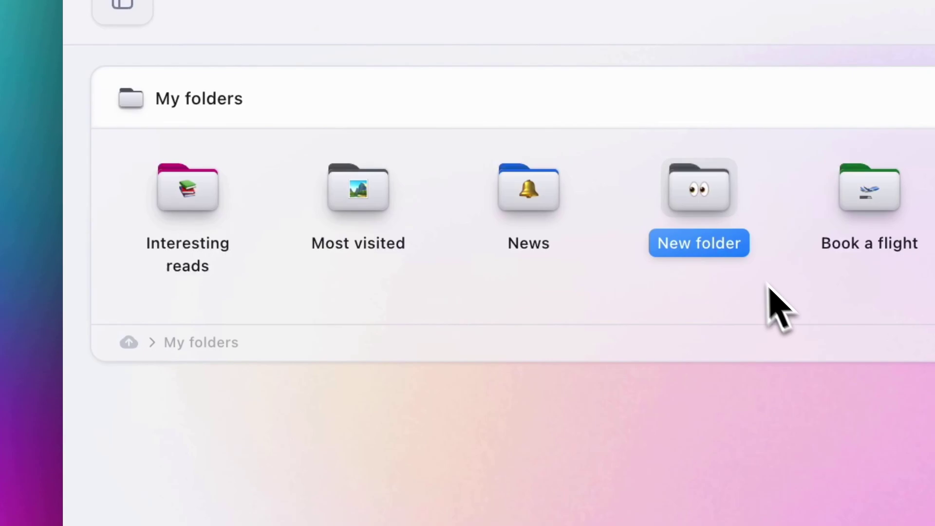
Rename the new folder AI stuff with a magenta colour and firework emoji
click(731, 249)
text(AI s)
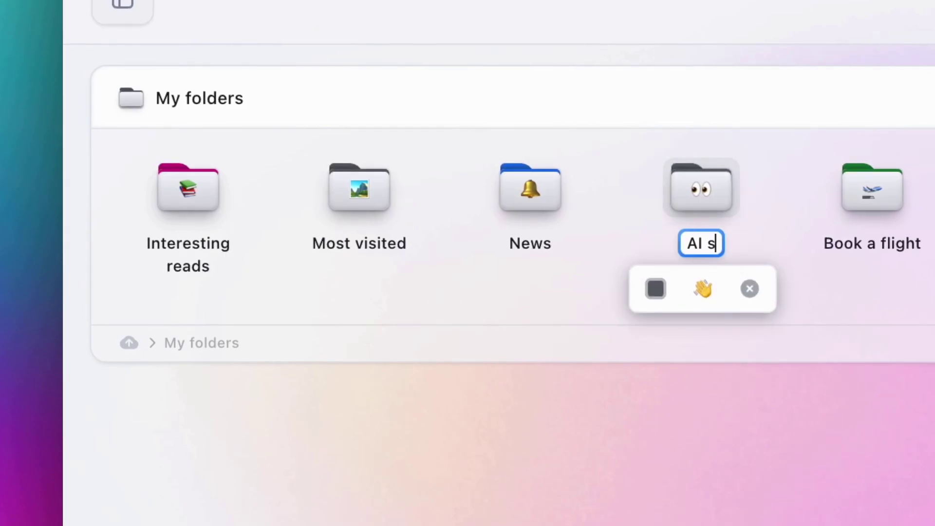
text(tuff)
click(576, 289)
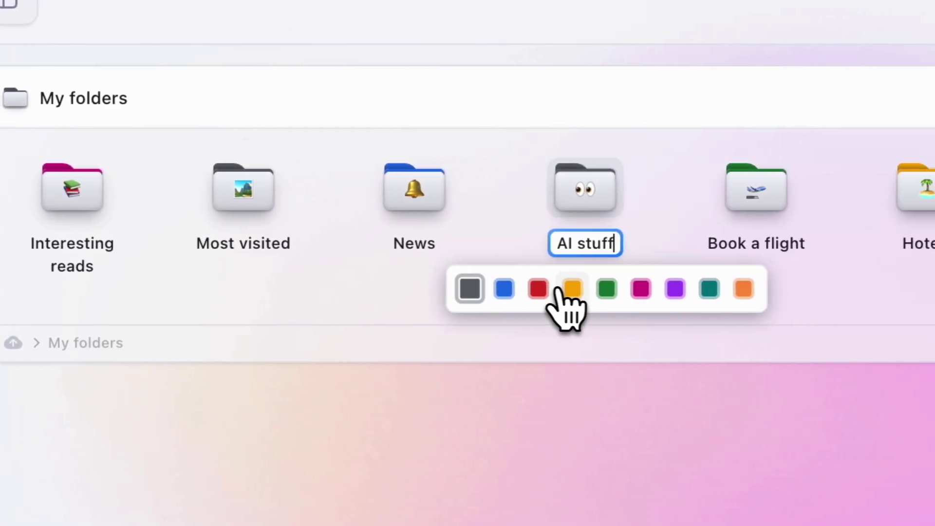
click(605, 288)
click(504, 289)
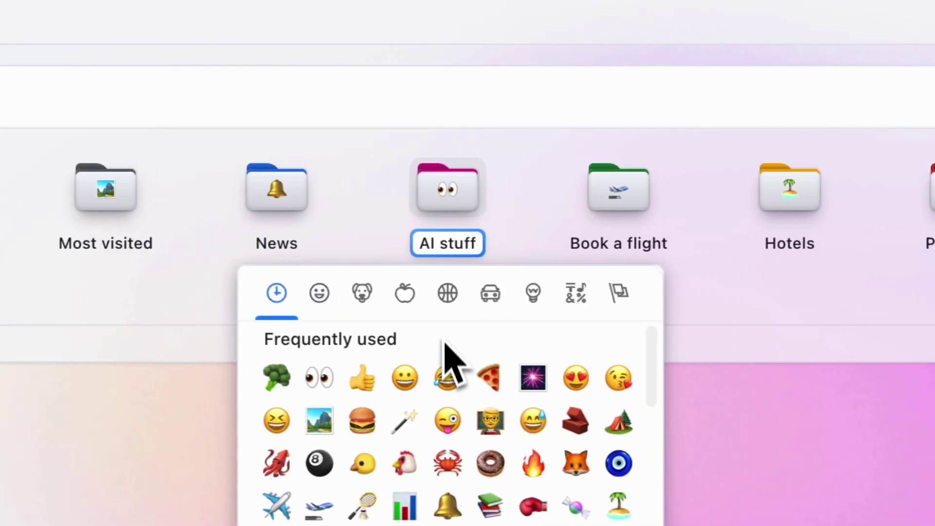
click(501, 383)
click(403, 385)
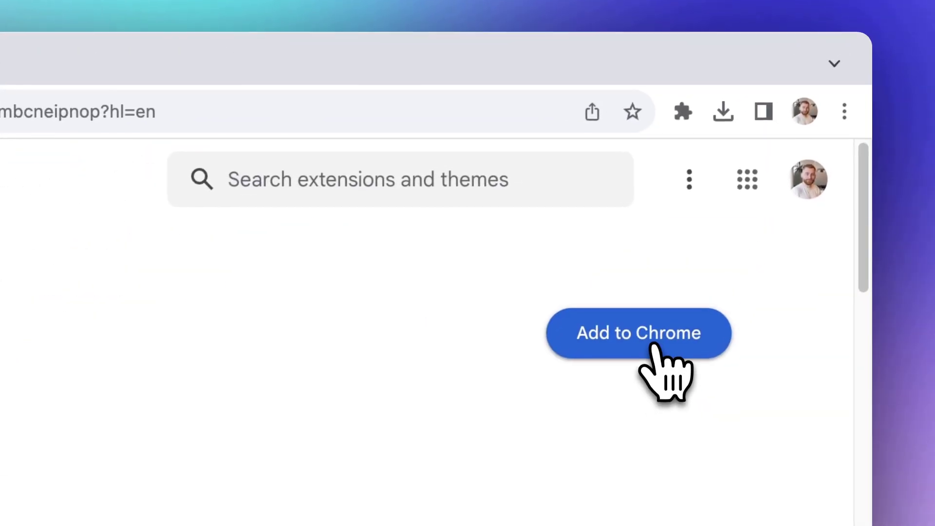
Add the tabOS extension to Chrome and view it in a new tab
click(723, 253)
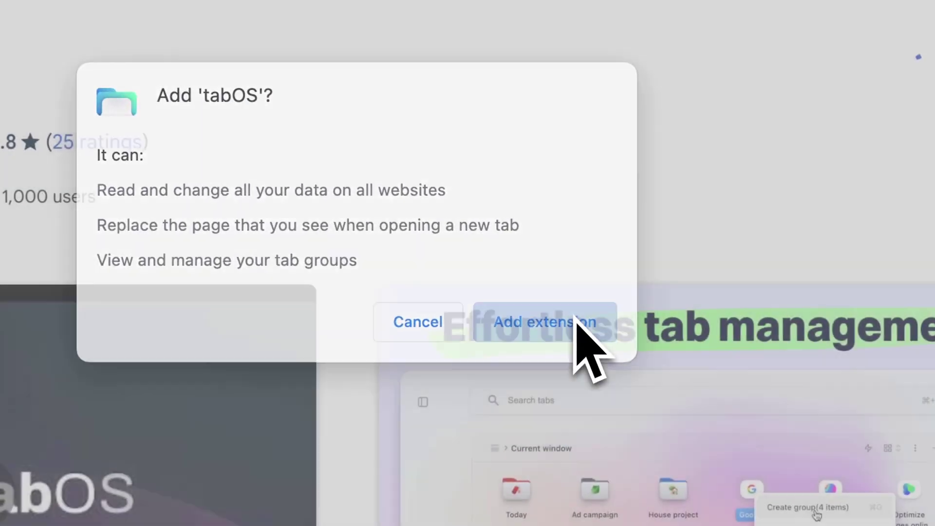
click(578, 321)
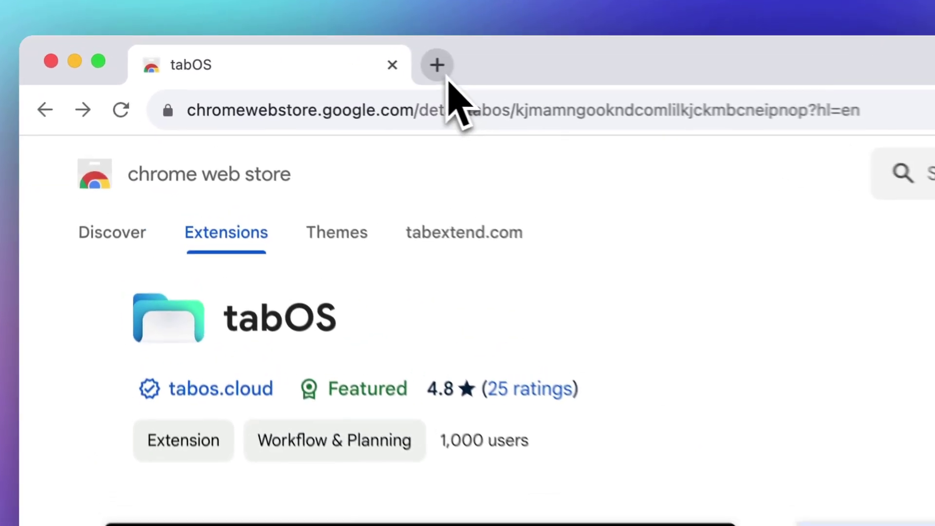
click(284, 49)
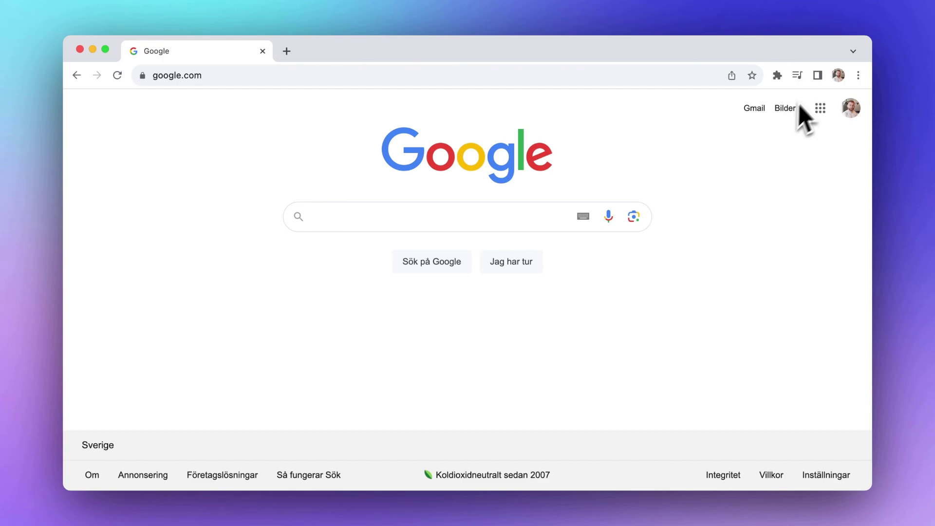
Show tabOS in Chrome's side panel and pin it from the Extensions menu
click(817, 74)
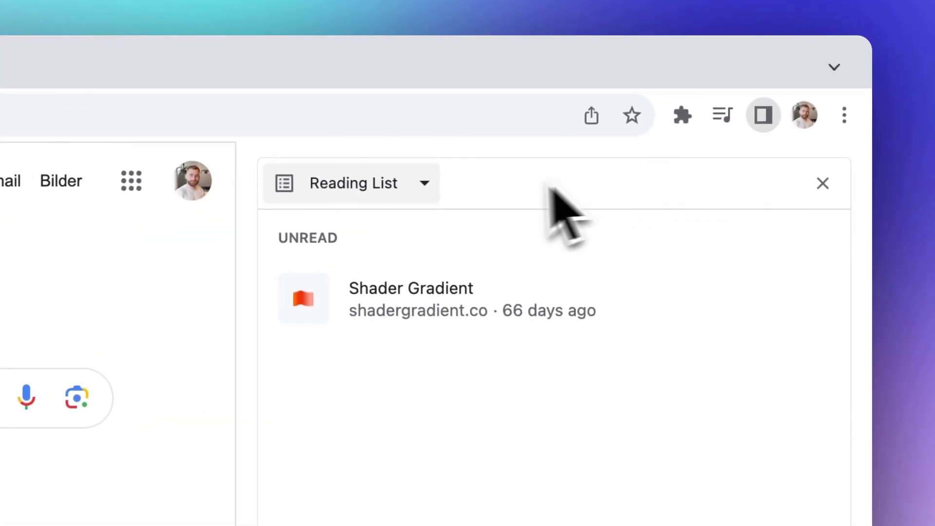
click(360, 376)
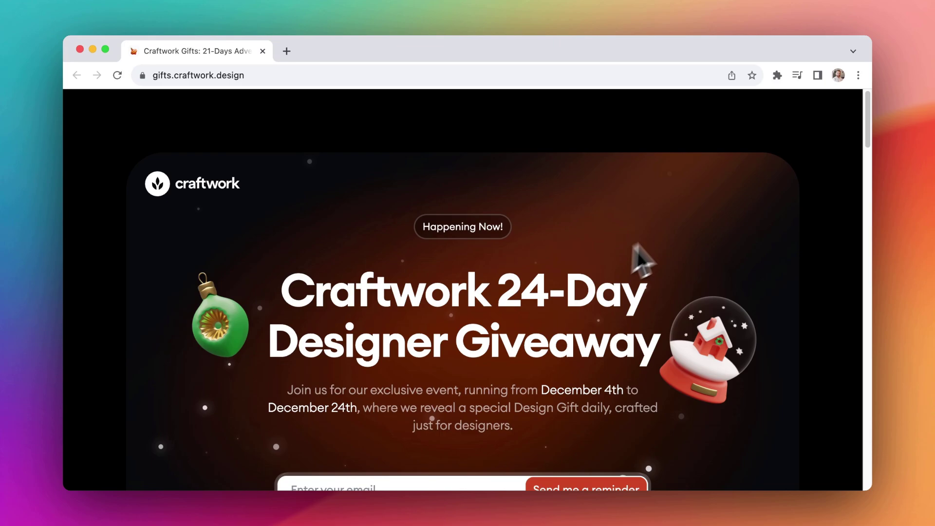
click(776, 75)
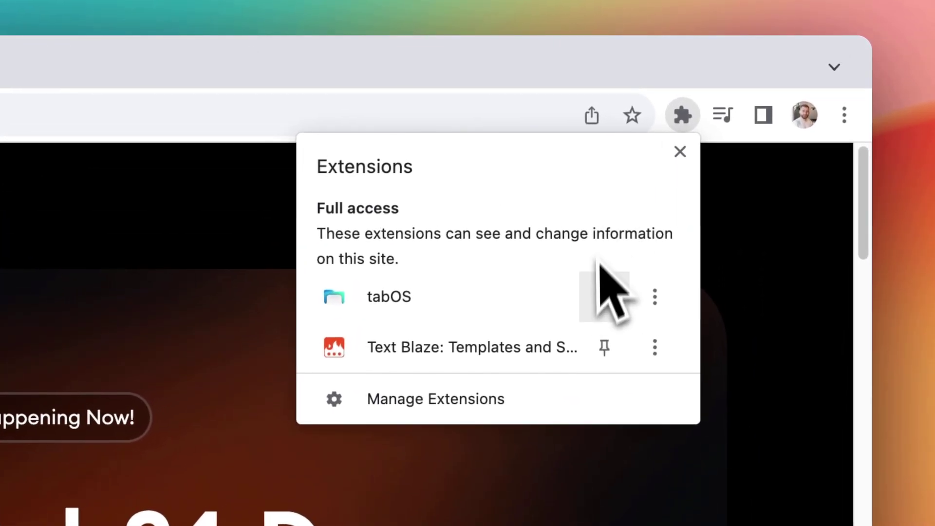
click(707, 251)
click(642, 125)
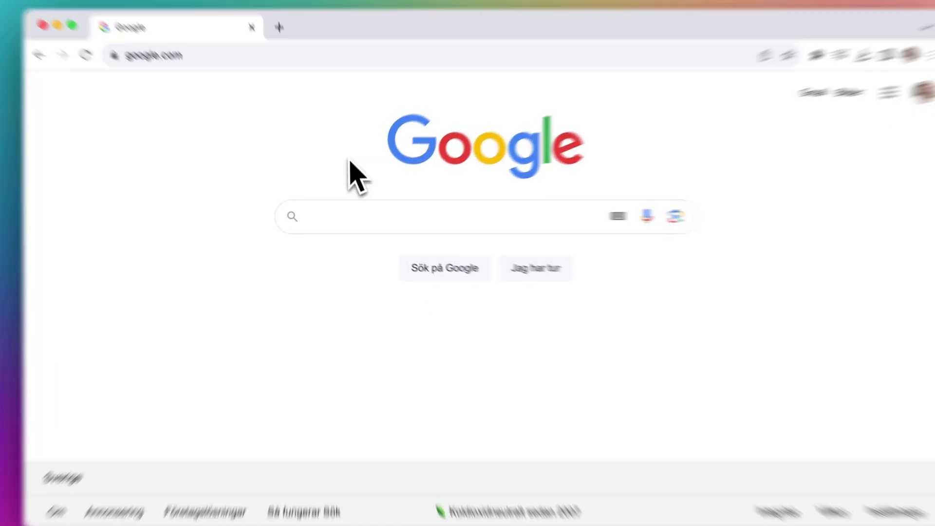
Open the tabOS dashboard sidebar and the Saves folder's options menu
right_click(351, 173)
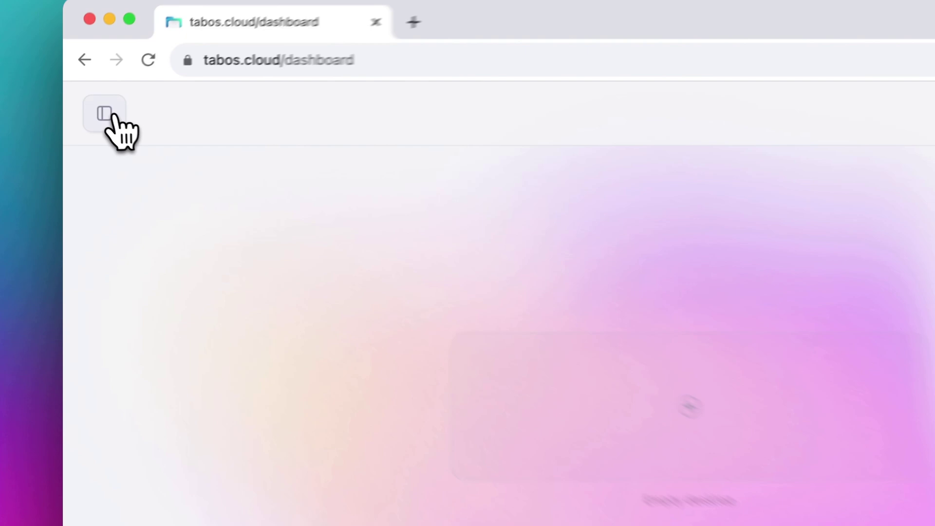
click(90, 109)
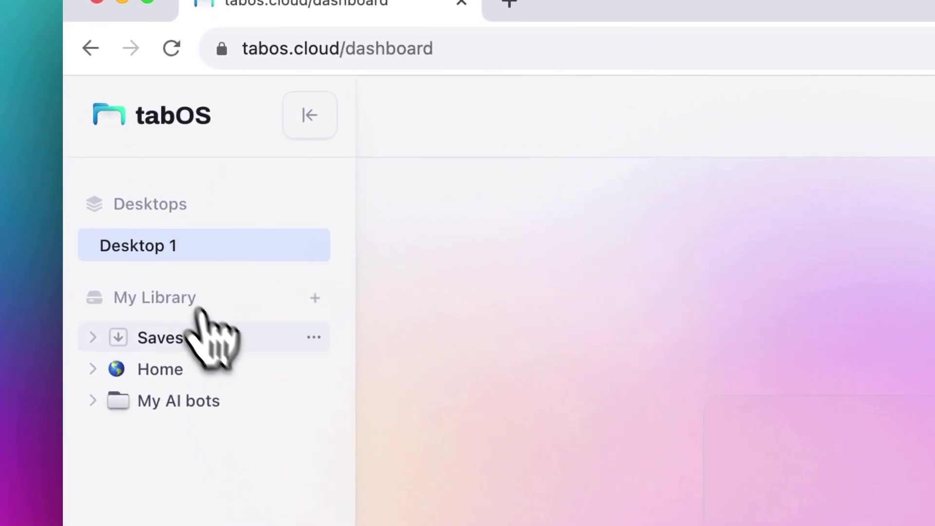
click(314, 339)
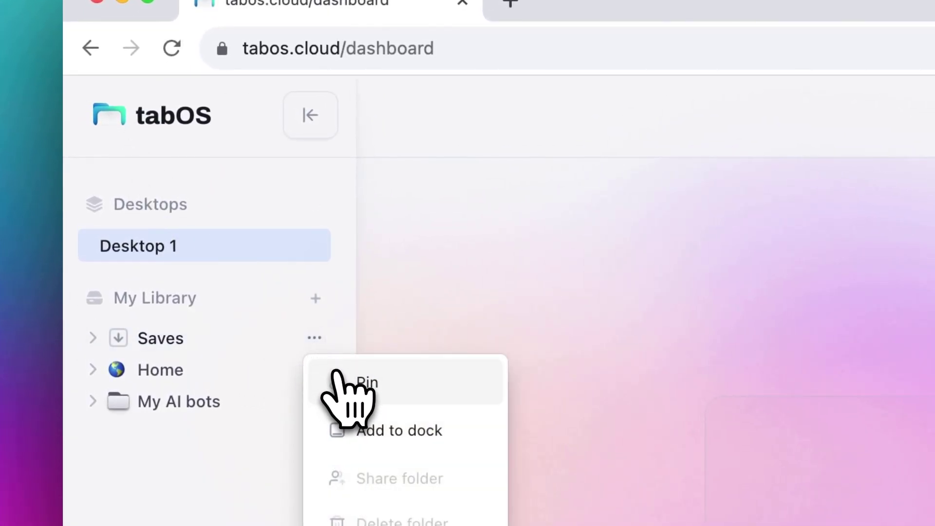